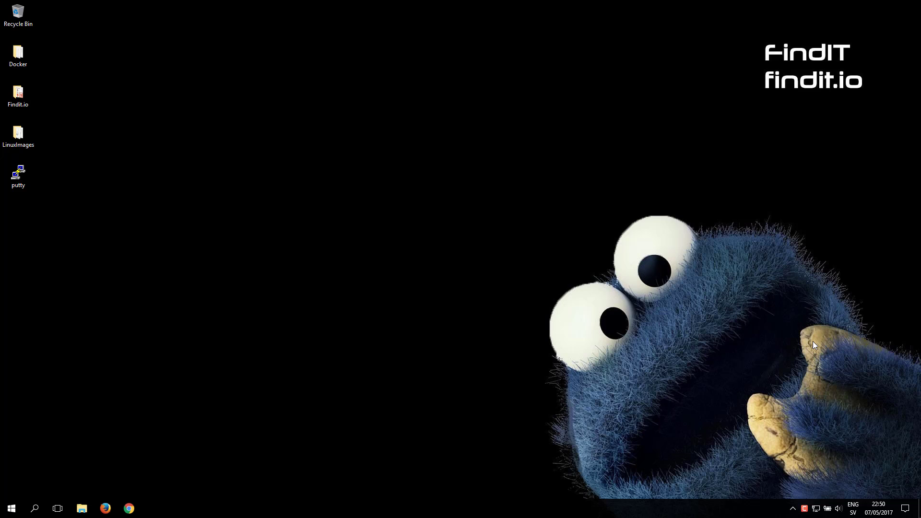
# Step: Open virtualbox.org in Chrome and download the VirtualBox 5.1.22 platform package for Windows hosts
pyautogui.click(130, 508)
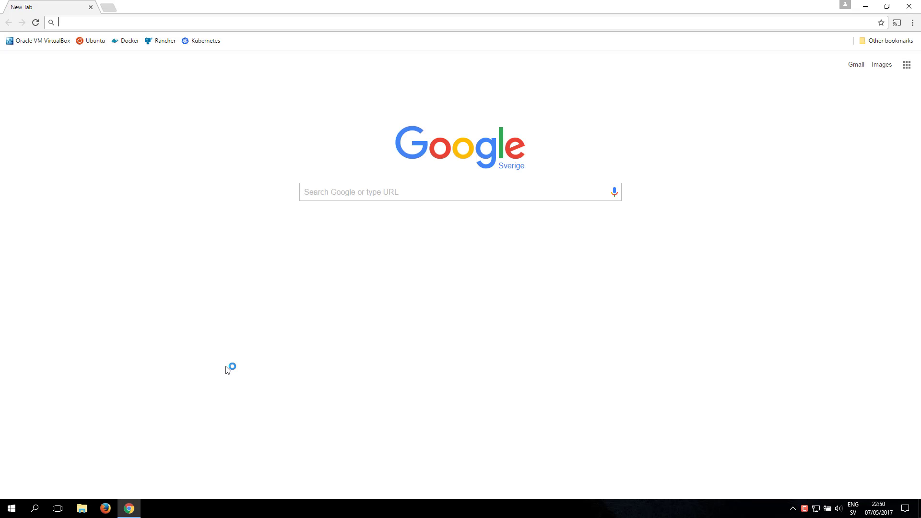
pyautogui.write('virtualbox.org')
pyautogui.press('Return')
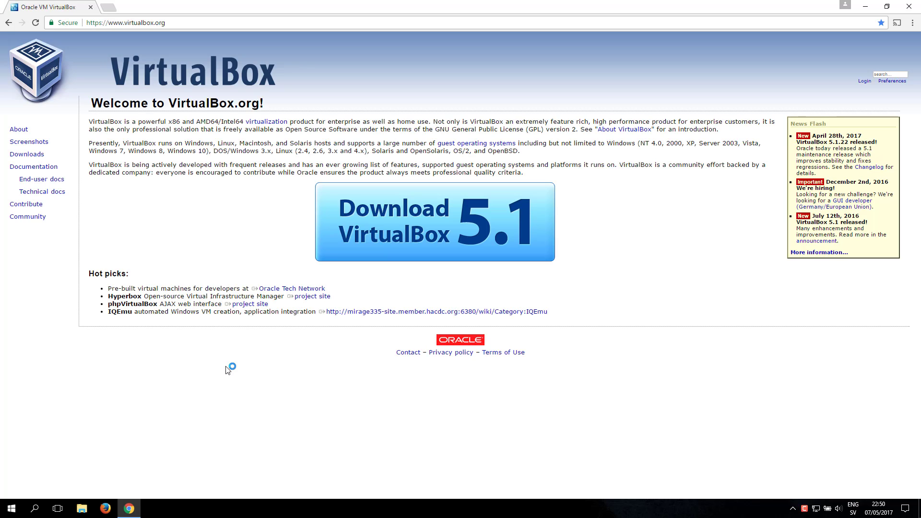
pyautogui.click(343, 245)
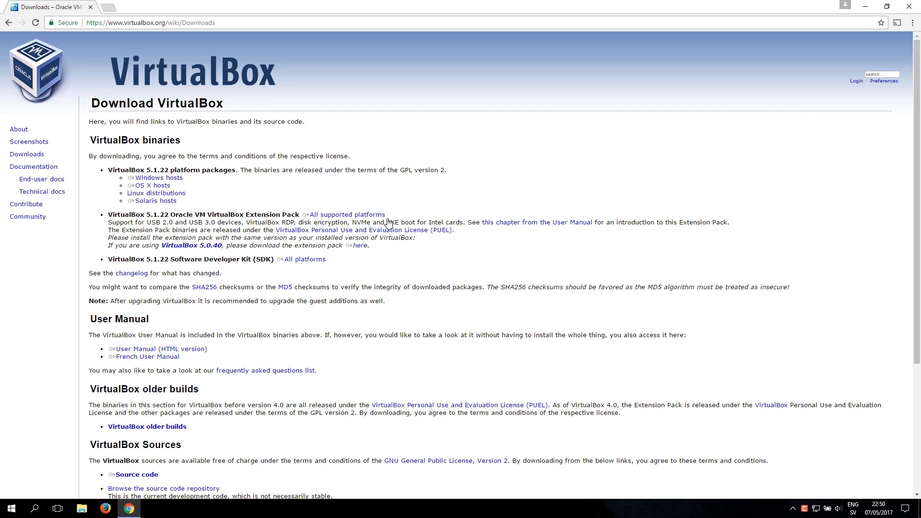
pyautogui.moveTo(385, 214); pyautogui.dragTo(302, 214)
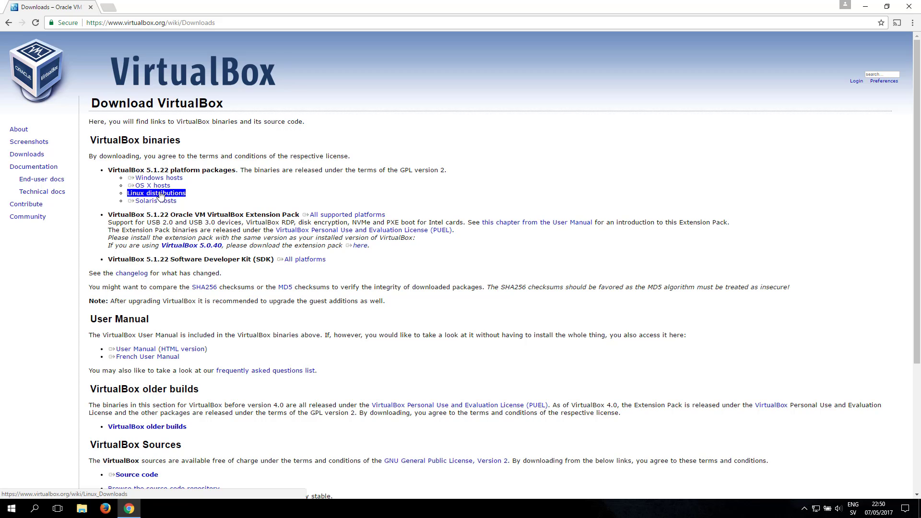
pyautogui.click(163, 178)
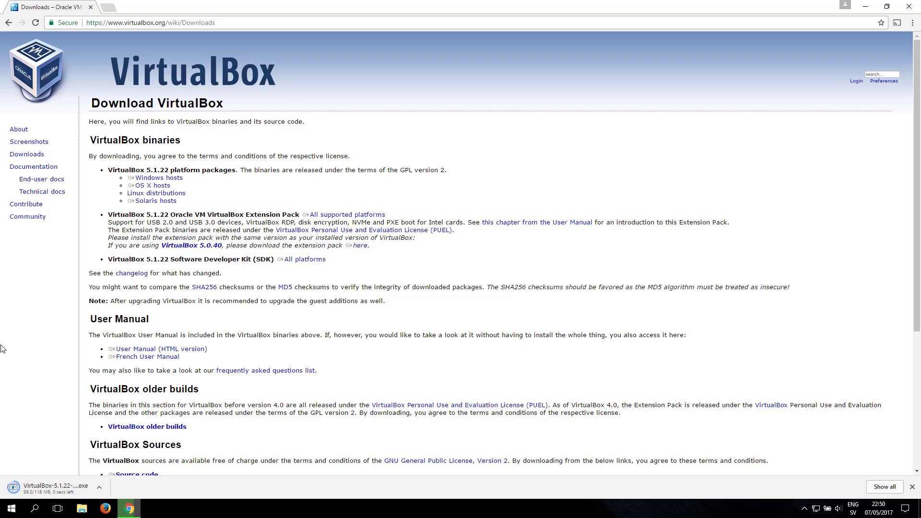
# Step: Show the downloaded VirtualBox installer in its folder and run VirtualBox-5.1.22-115126-Win
pyautogui.rightClick(56, 487)
pyautogui.click(80, 462)
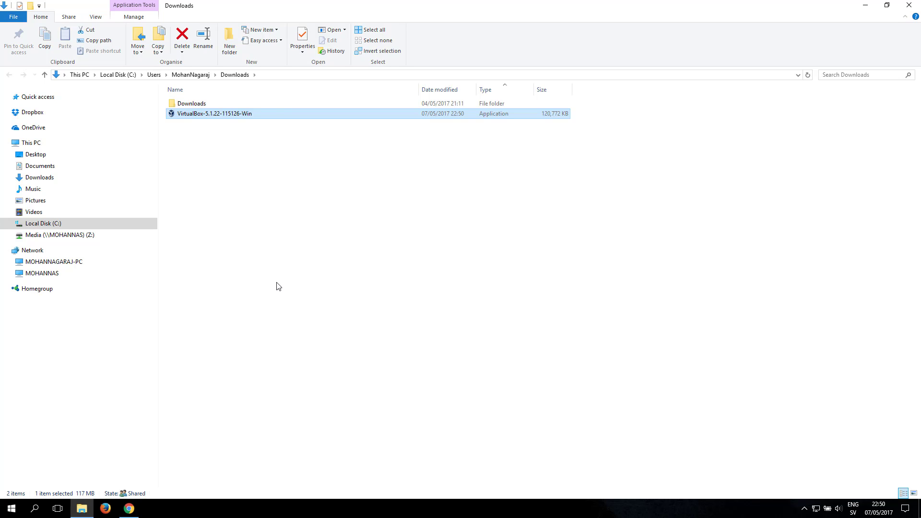
pyautogui.doubleClick(205, 114)
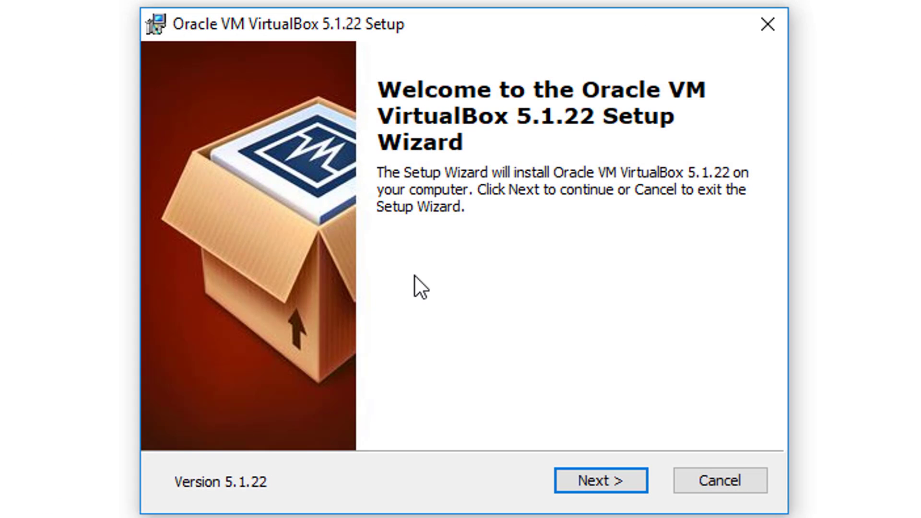
# Step: Keep the default features and install location in the setup wizard, and turn off the Quick Launch Bar shortcut
pyautogui.click(598, 480)
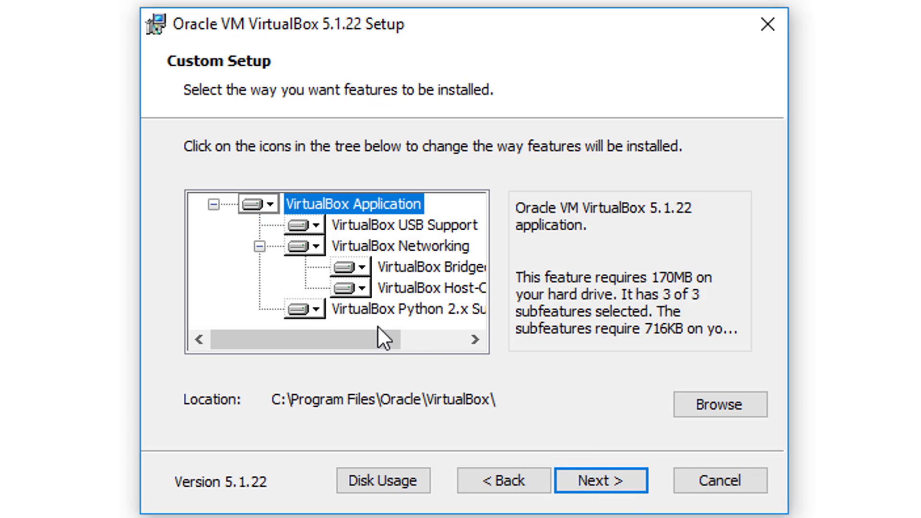
pyautogui.moveTo(378, 328); pyautogui.dragTo(252, 356)
pyautogui.click(593, 477)
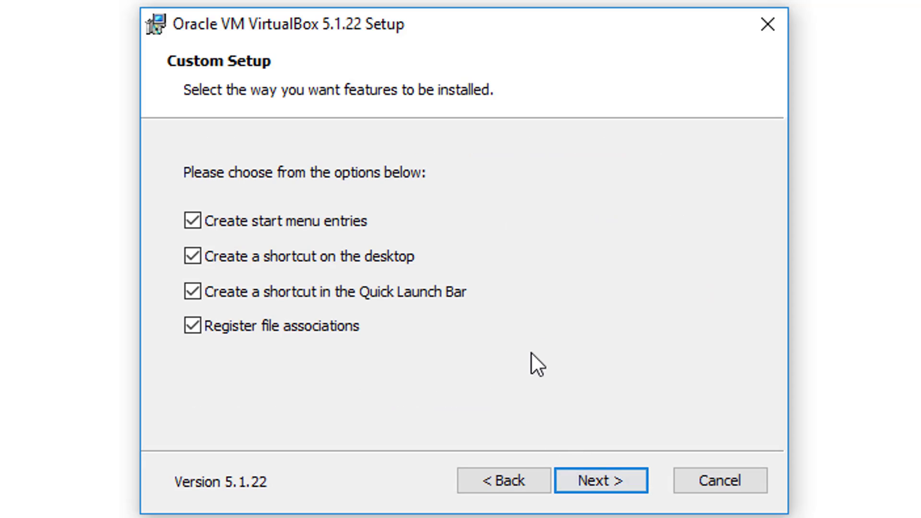
pyautogui.click(193, 291)
pyautogui.click(608, 477)
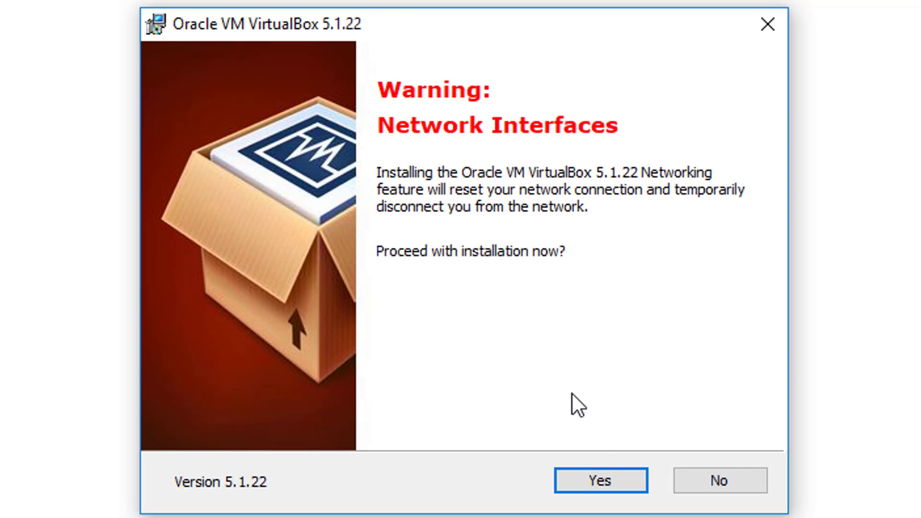
# Step: Accept the network interface reset, install VirtualBox with administrator permission and start it, closing the Downloads folder
pyautogui.click(598, 478)
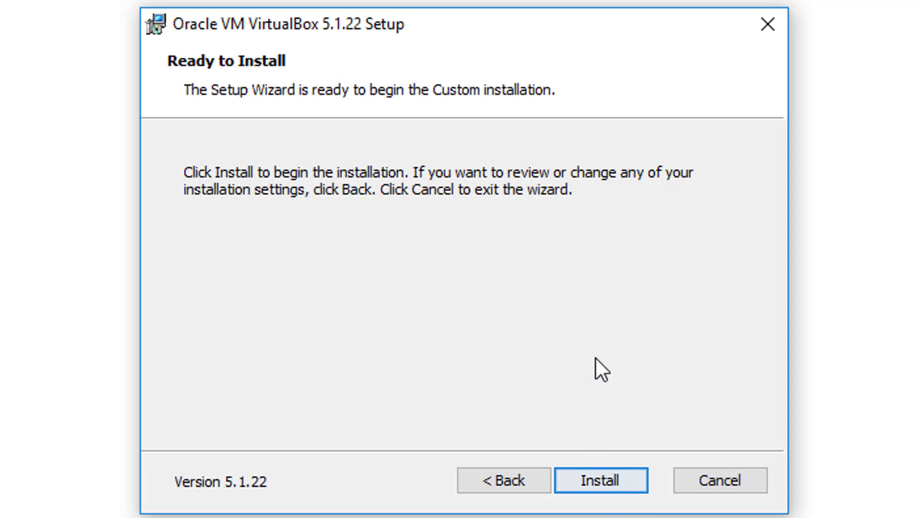
pyautogui.click(611, 478)
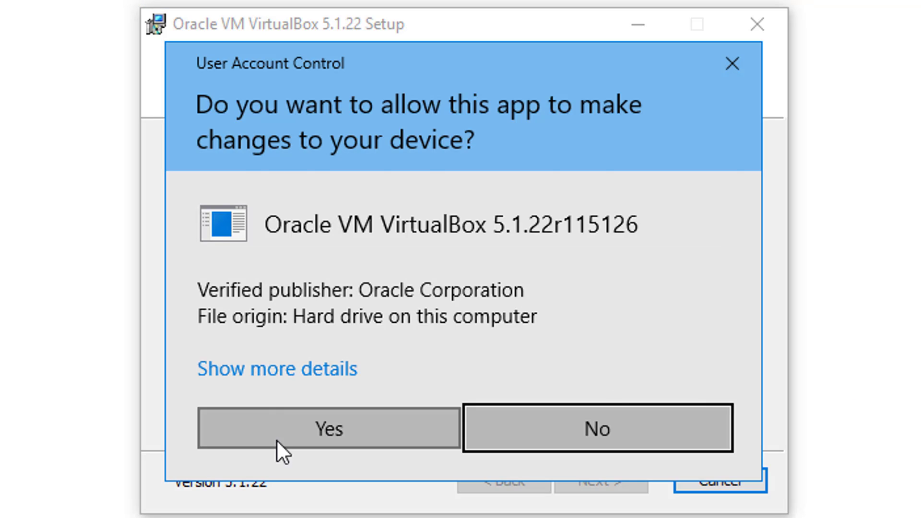
pyautogui.click(279, 437)
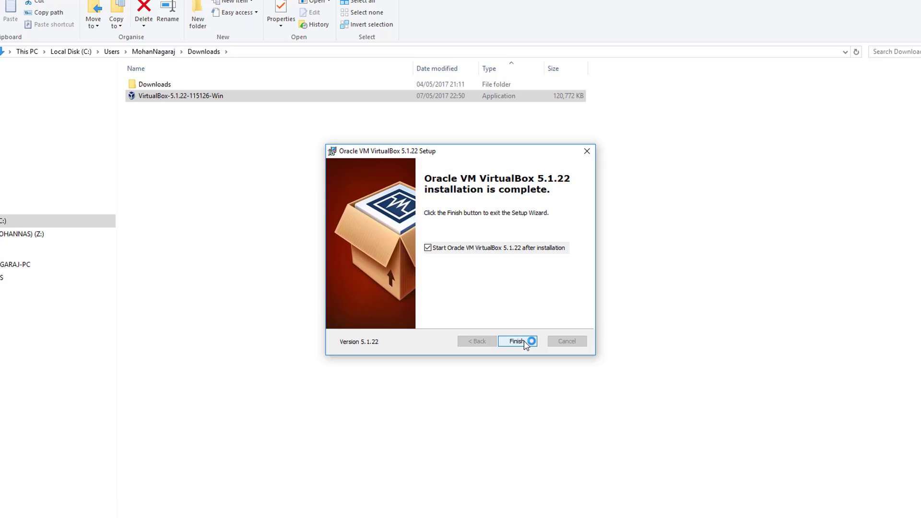
pyautogui.click(599, 480)
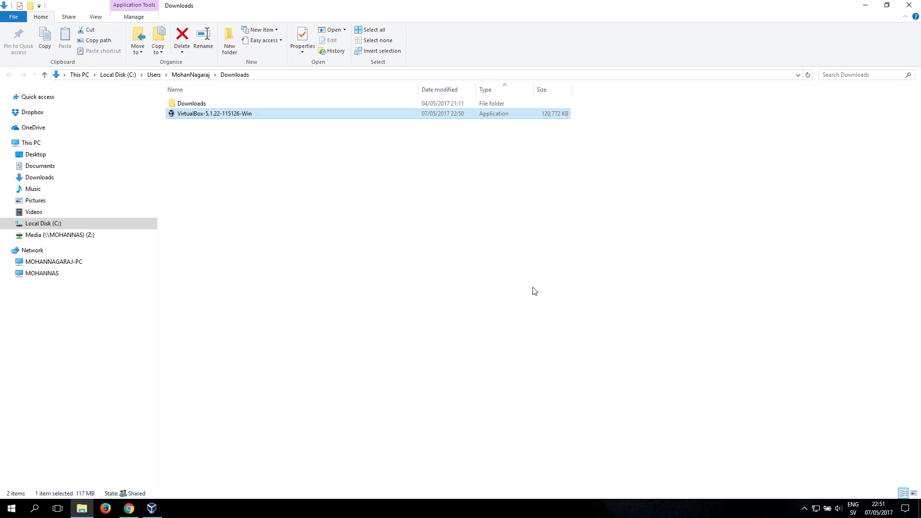
pyautogui.click(909, 7)
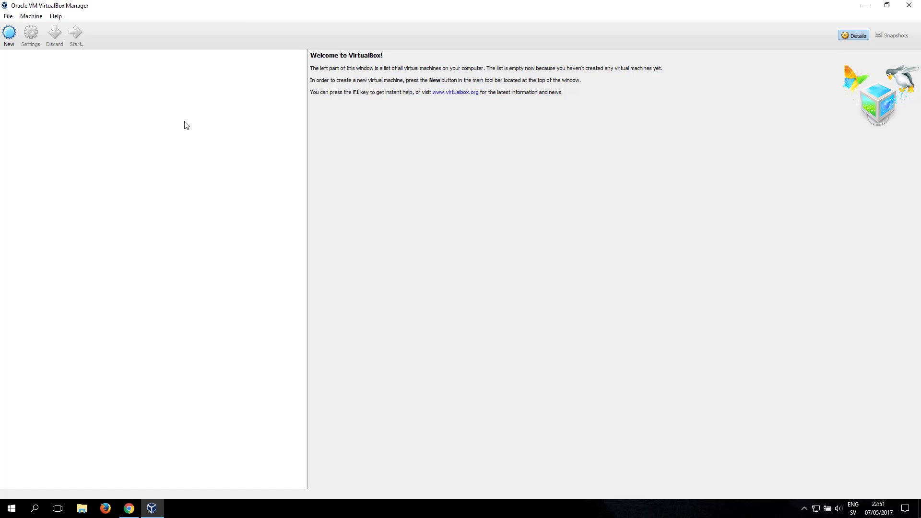
# Step: Start creating a new virtual machine and examine the available operating system types and Windows versions
pyautogui.click(9, 33)
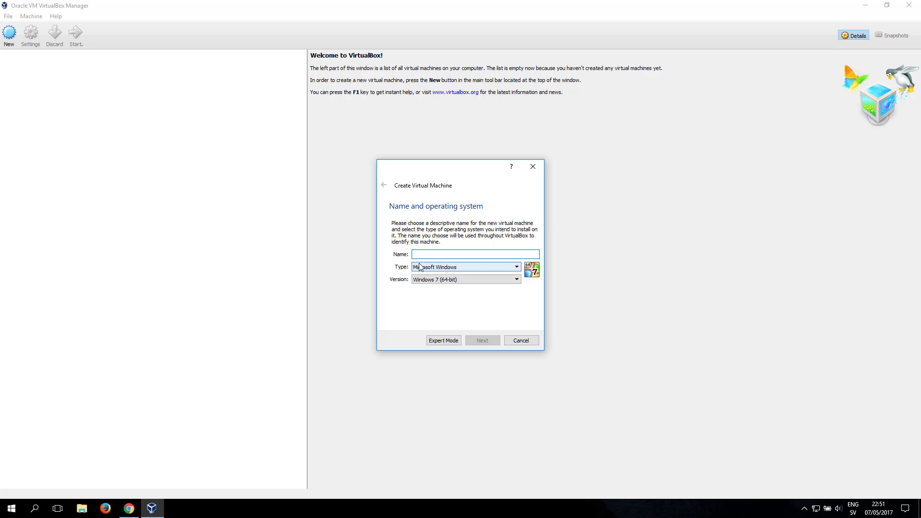
pyautogui.click(515, 268)
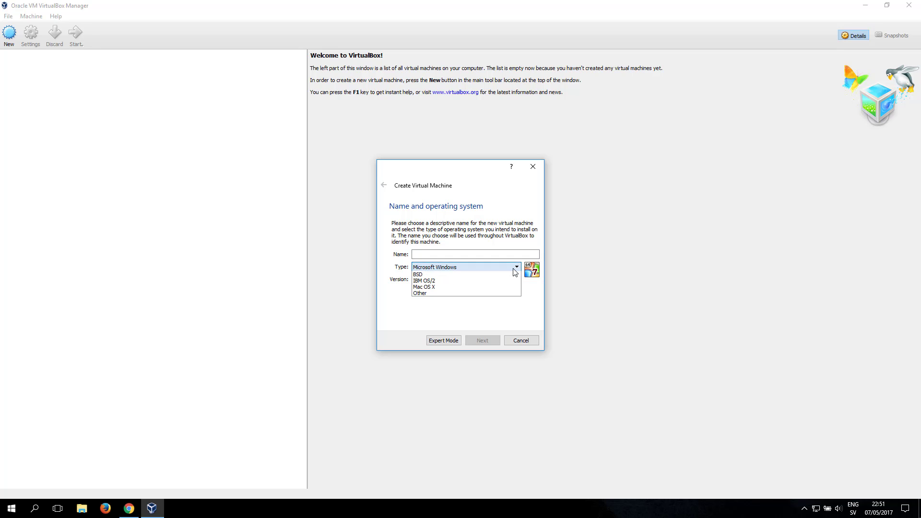
pyautogui.click(538, 297)
pyautogui.click(488, 280)
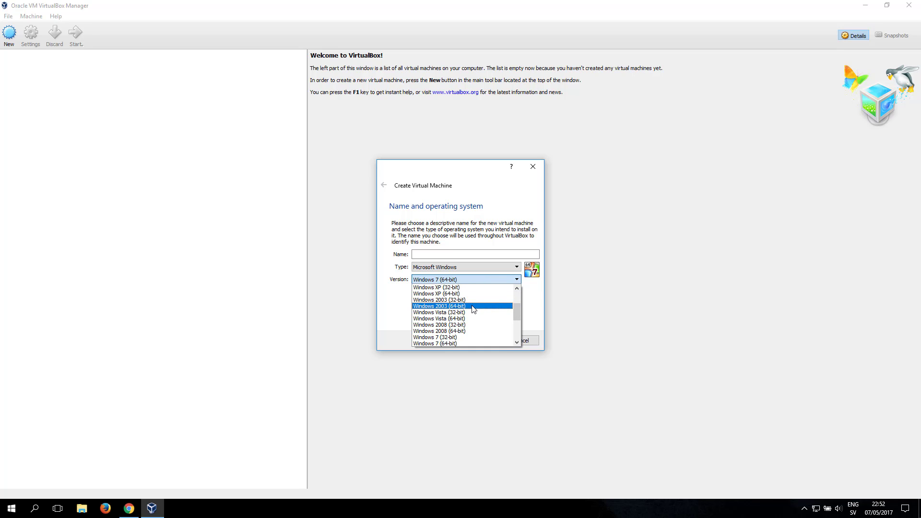
pyautogui.click(532, 306)
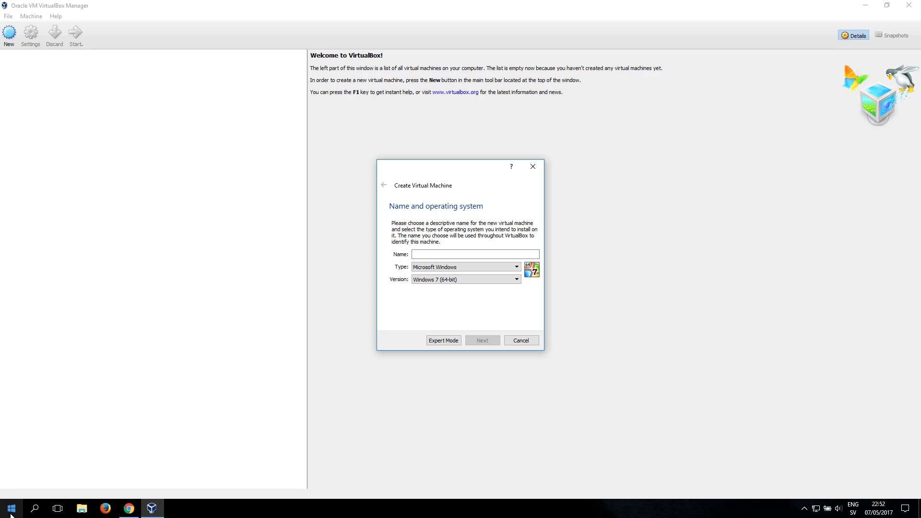
# Step: Open the Windows Features settings by searching for "turn feat" and expand the Hyper-V feature to examine its components
pyautogui.click(21, 502)
pyautogui.write('turn')
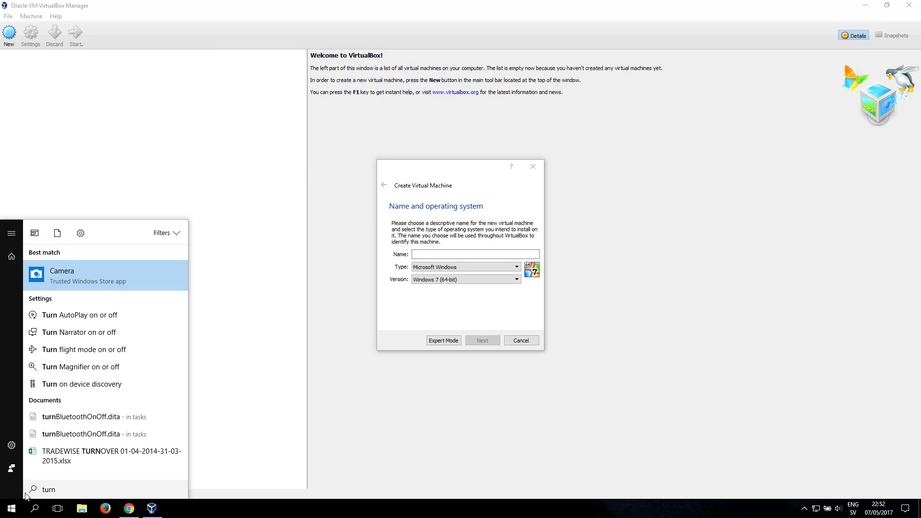
pyautogui.write(' on fea')
pyautogui.press('BackSpace')
pyautogui.press('BackSpace')
pyautogui.press('BackSpace')
pyautogui.press('BackSpace')
pyautogui.press('BackSpace')
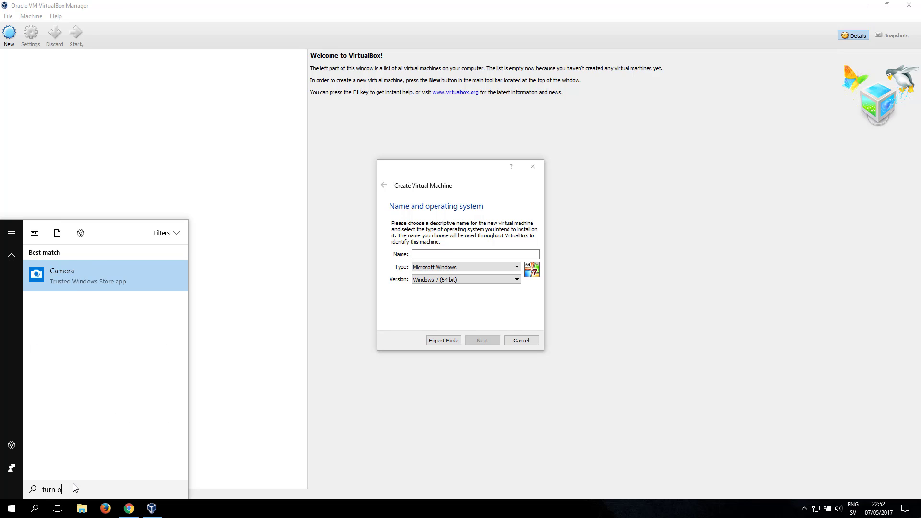
pyautogui.press('BackSpace')
pyautogui.write('feat')
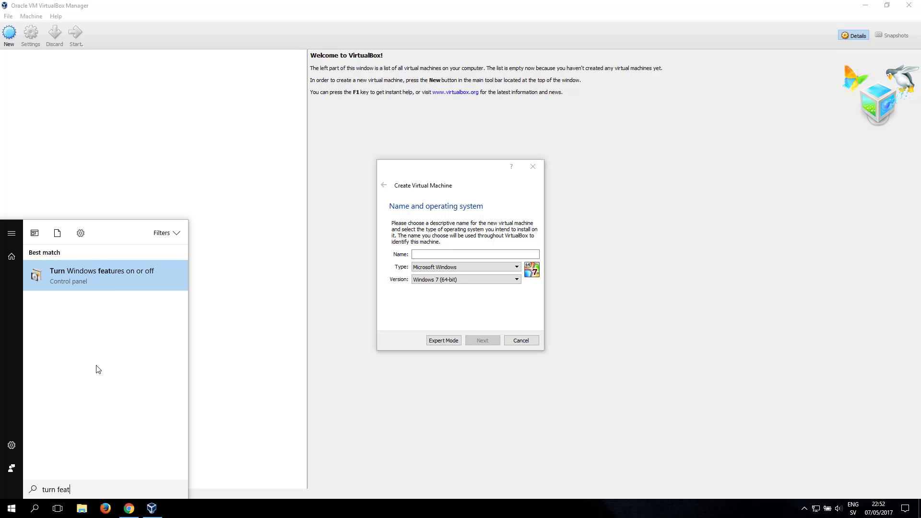
pyautogui.click(102, 272)
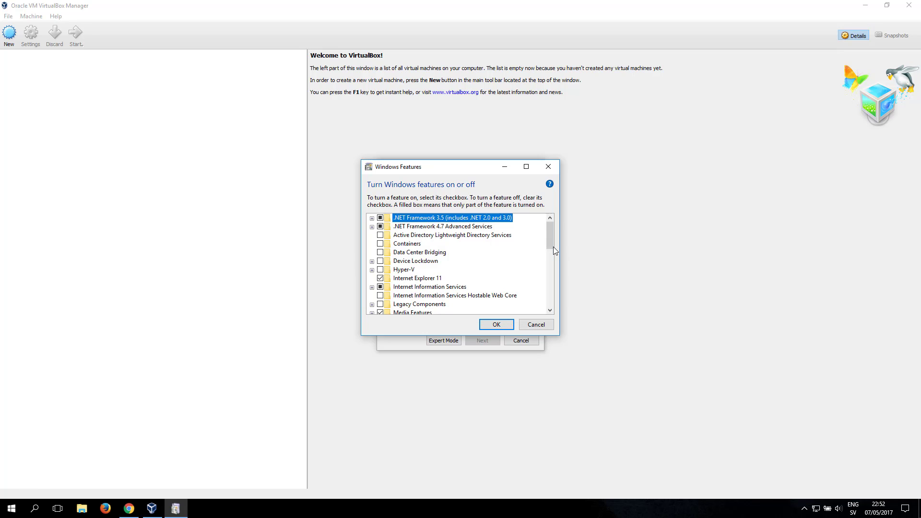
pyautogui.scroll(-1, 552, 243)
pyautogui.click(372, 244)
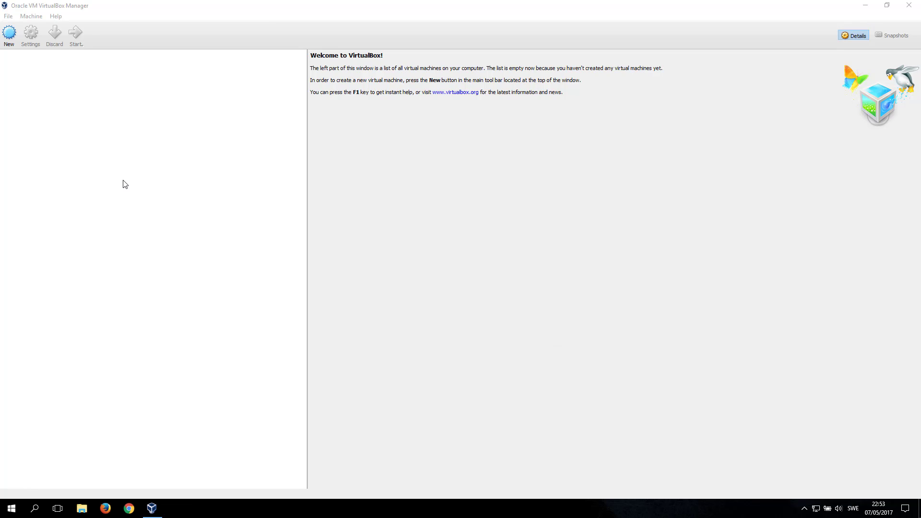
# Step: Check the new virtual machine wizard and cancel it, and examine the existing host-only network in the VirtualBox preferences
pyautogui.click(9, 43)
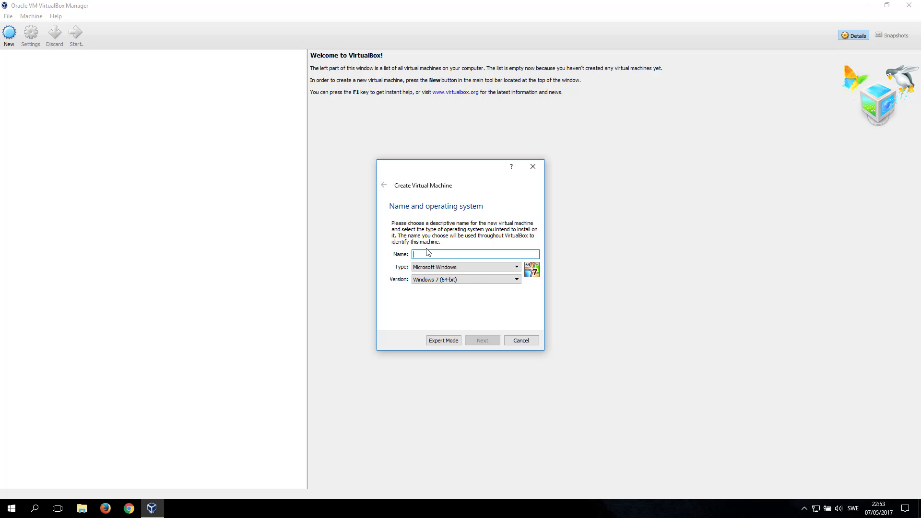
pyautogui.click(522, 342)
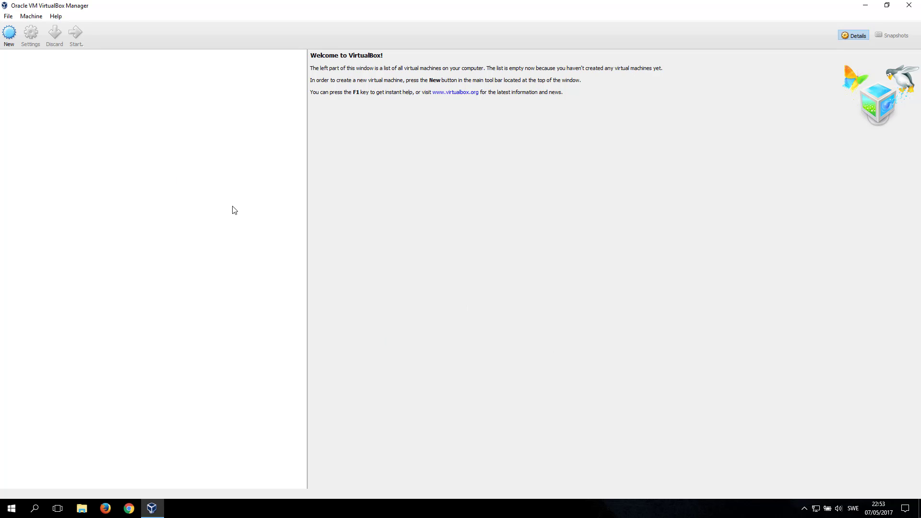
pyautogui.click(7, 16)
pyautogui.click(19, 28)
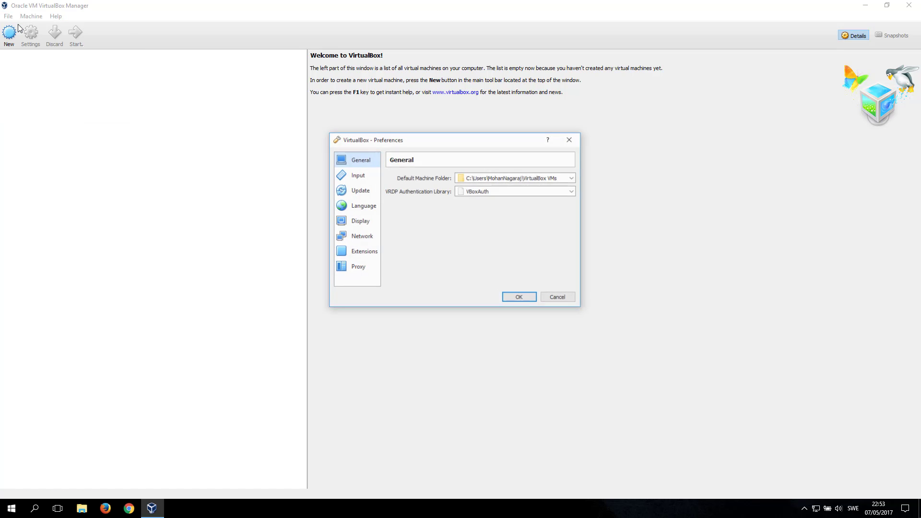
pyautogui.click(362, 237)
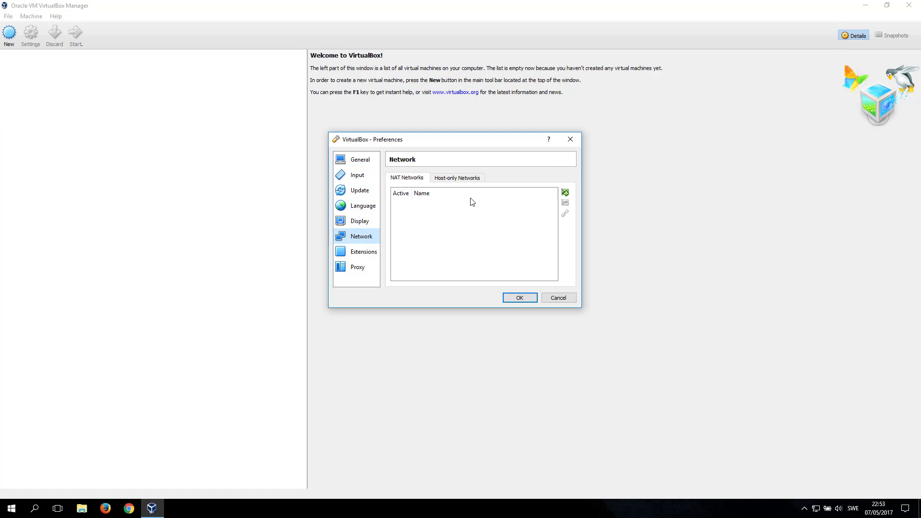
pyautogui.click(461, 180)
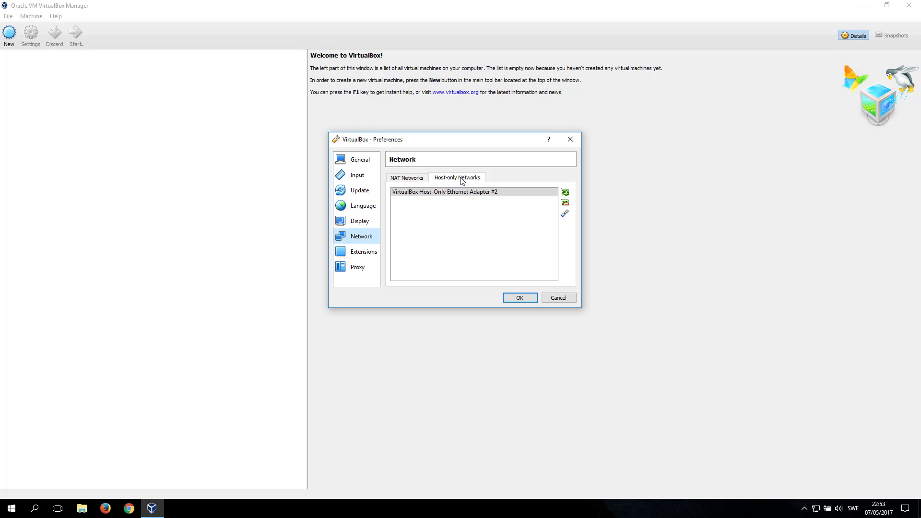
pyautogui.click(459, 195)
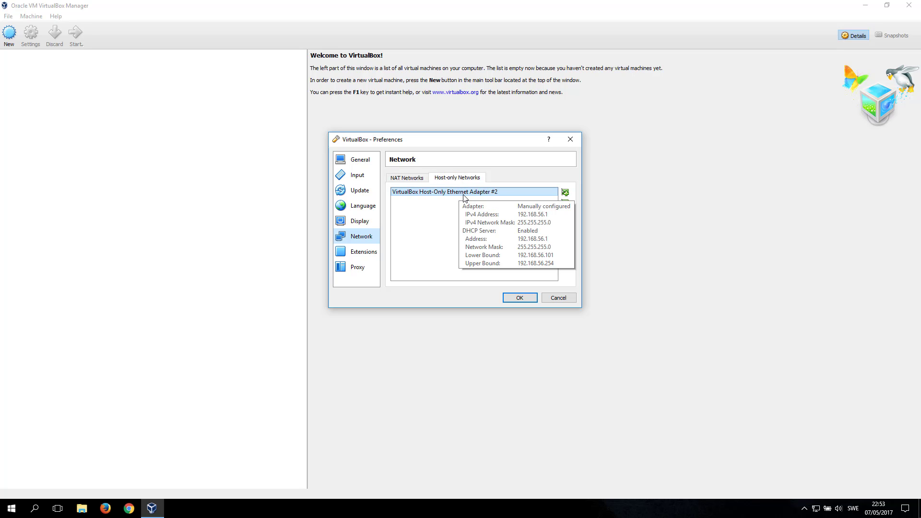
# Step: Add another host-only network in the network preferences and remove it again
pyautogui.click(565, 193)
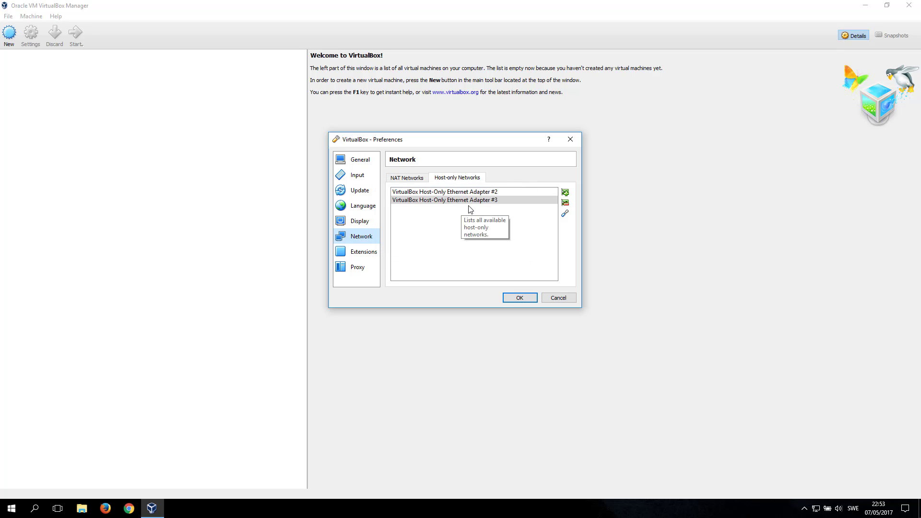
pyautogui.rightClick(458, 200)
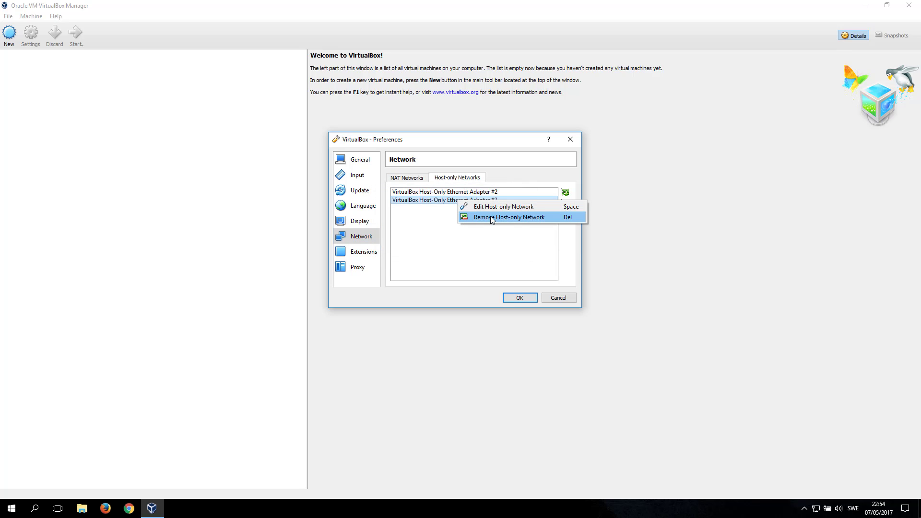
pyautogui.click(492, 218)
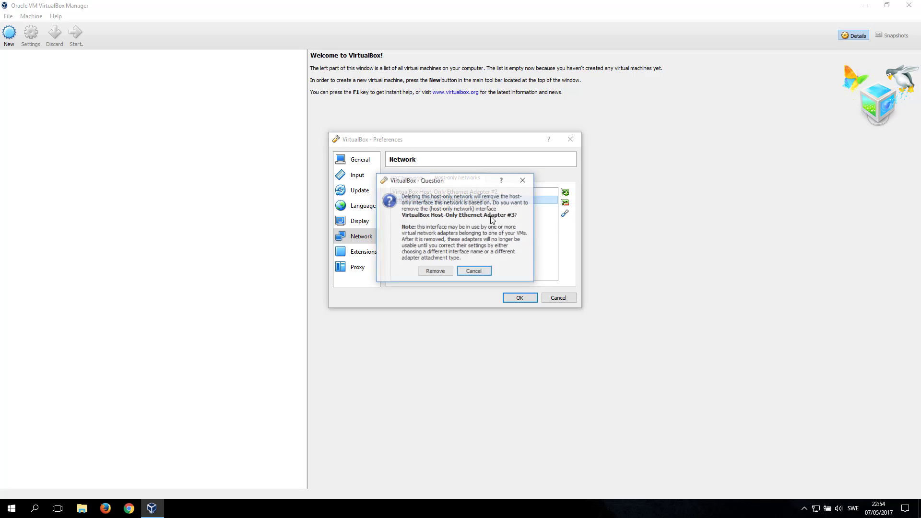
pyautogui.click(435, 271)
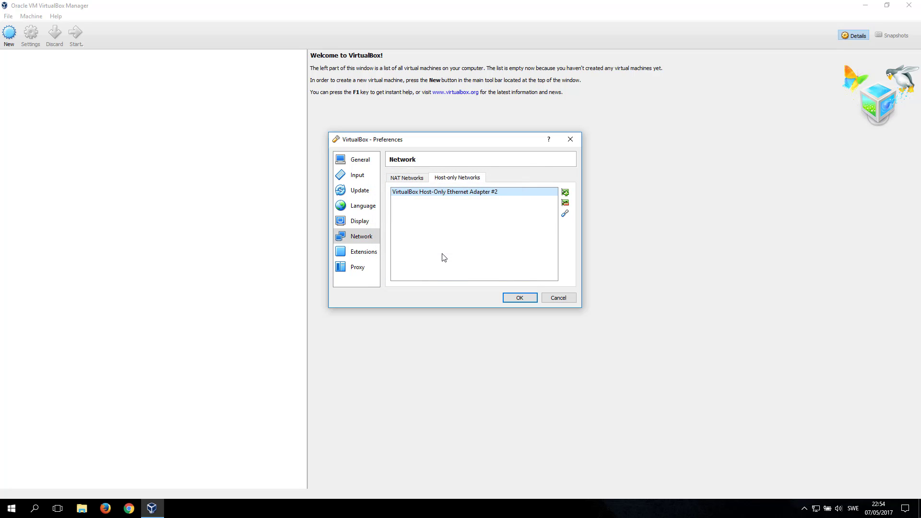
# Step: Examine the host-only network's IPv4 address and mask and its DHCP server address range, and close the preferences
pyautogui.click(565, 216)
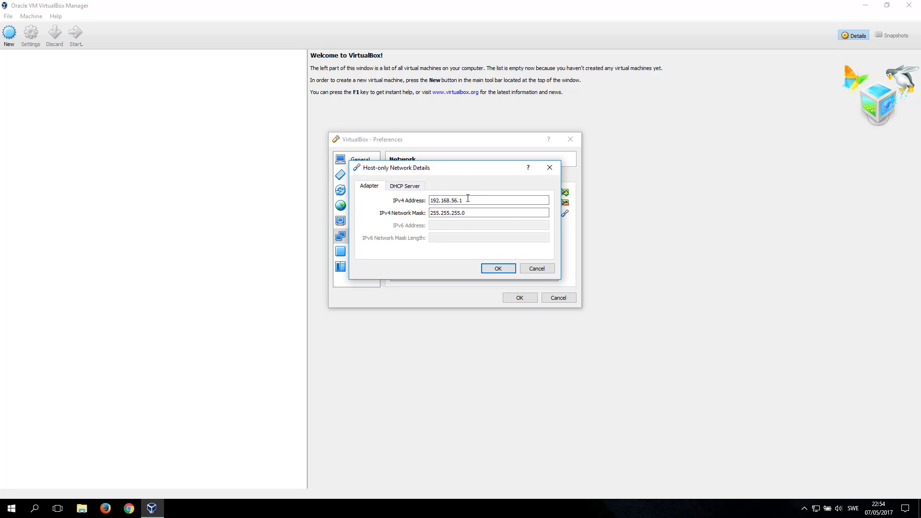
pyautogui.moveTo(467, 198); pyautogui.dragTo(430, 200)
pyautogui.press('Tab')
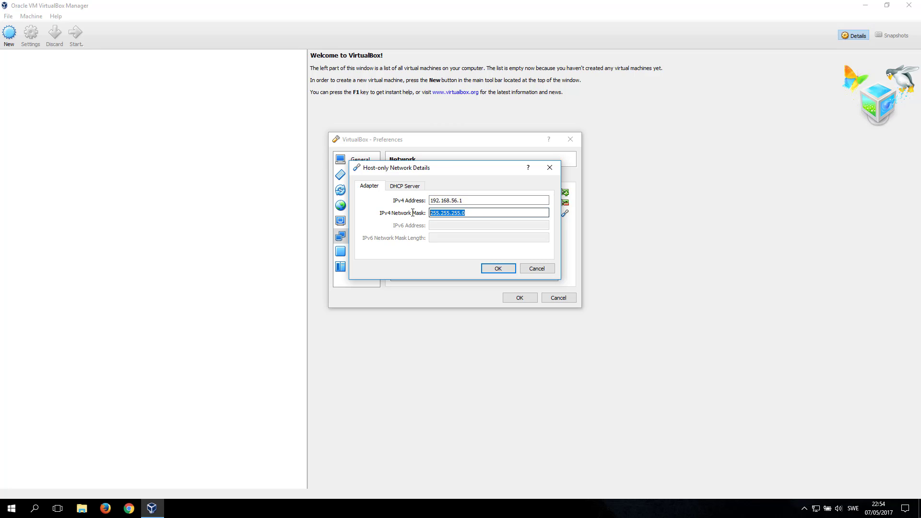
pyautogui.click(406, 188)
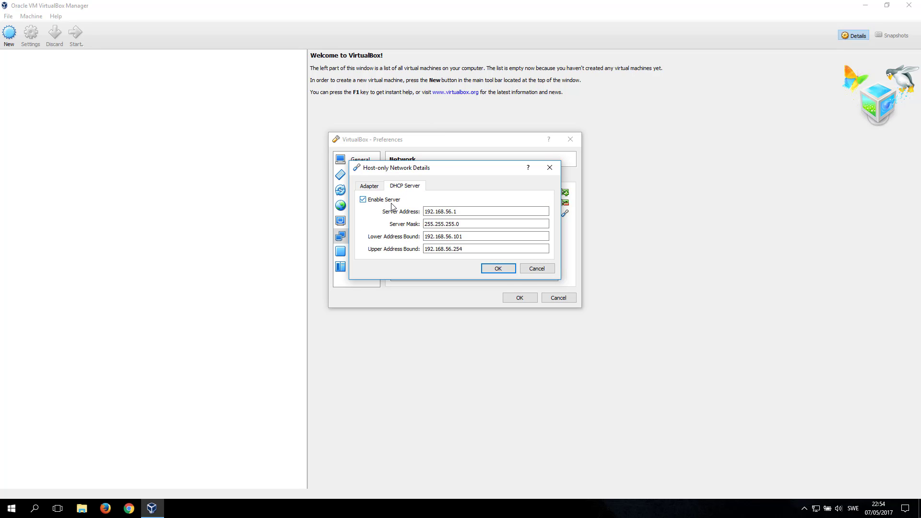
pyautogui.press('Tab')
pyautogui.click(478, 225)
pyautogui.moveTo(473, 237); pyautogui.dragTo(408, 241)
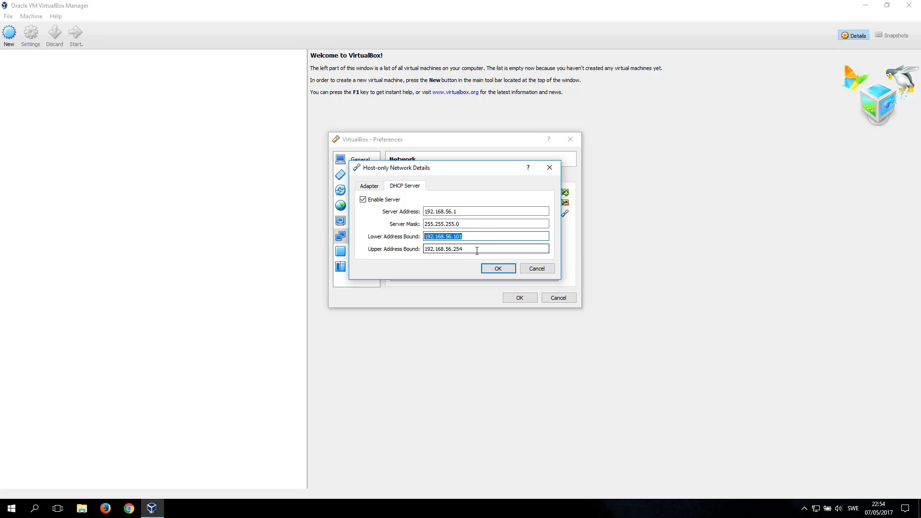
pyautogui.click(428, 237)
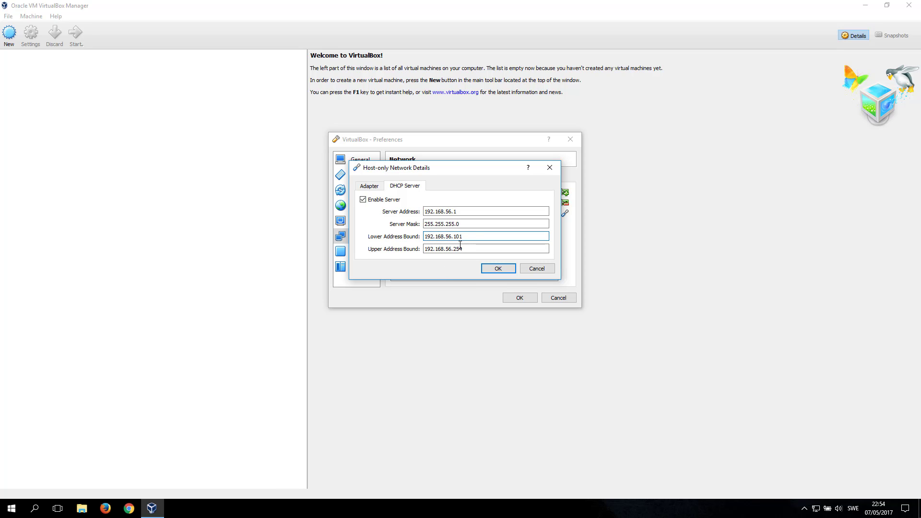
pyautogui.moveTo(467, 237); pyautogui.dragTo(422, 248)
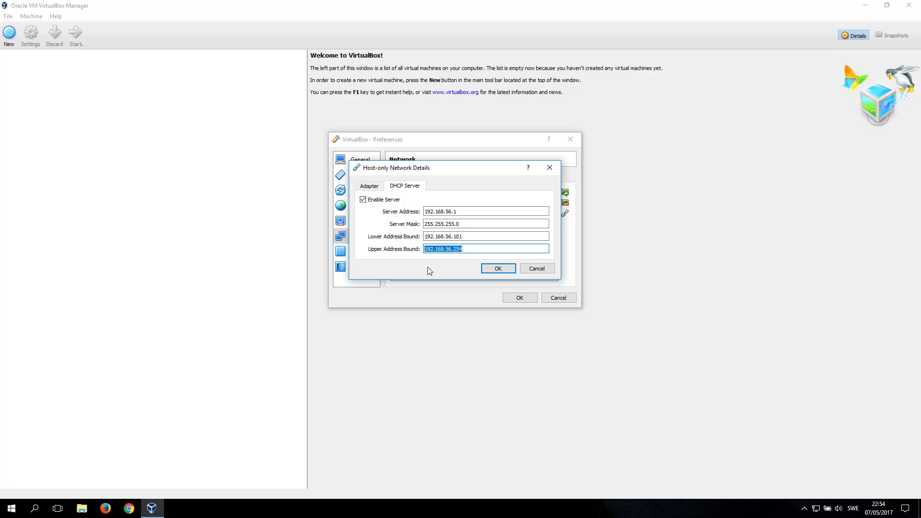
pyautogui.click(497, 271)
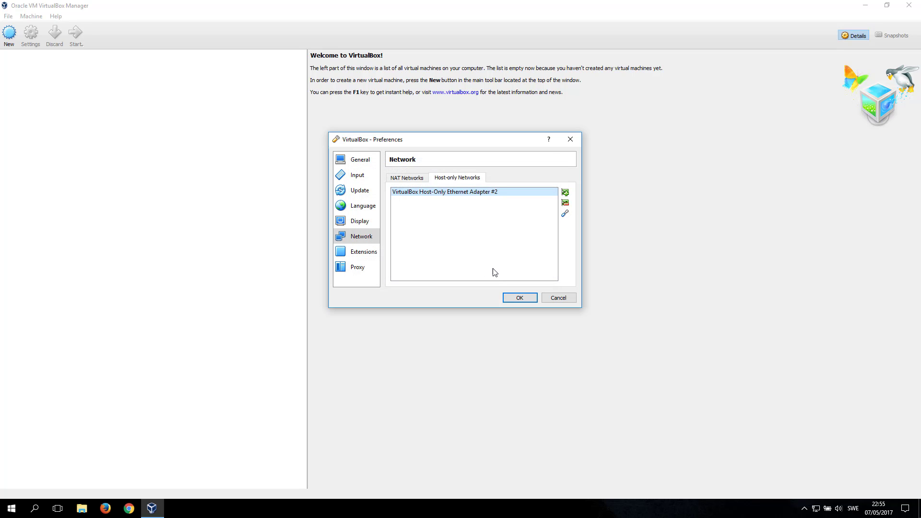
pyautogui.click(516, 297)
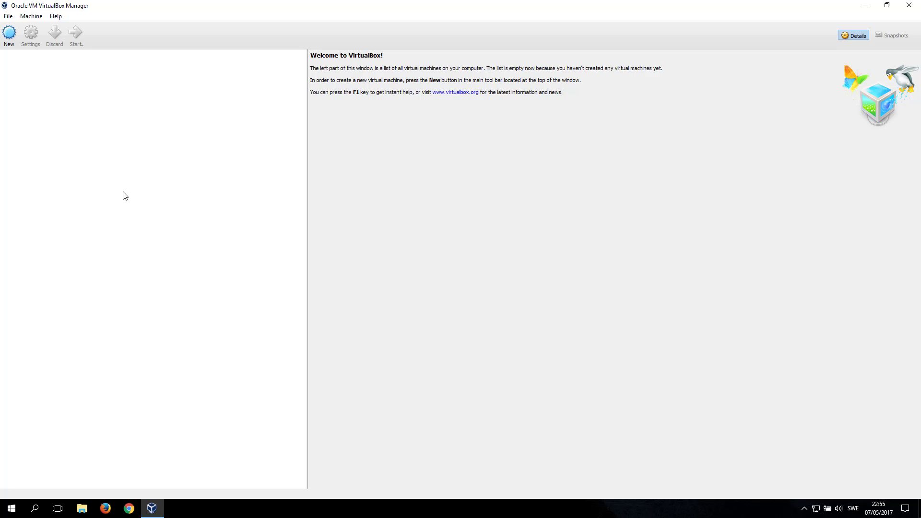
# Step: Start a new virtual machine named Ubuntu_1604_Rancher_Server, type Linux, version Ubuntu (64-bit), with 2048 MB of memory
pyautogui.click(10, 42)
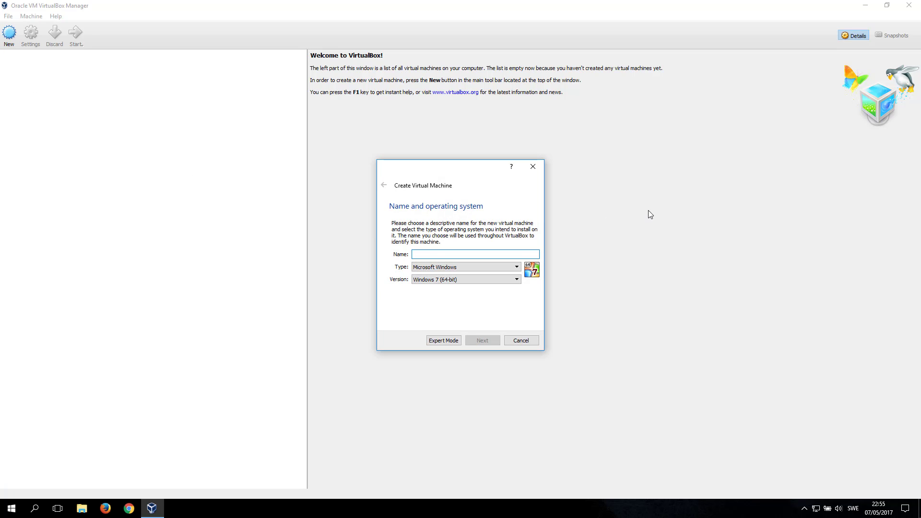
pyautogui.write('Ubuntu')
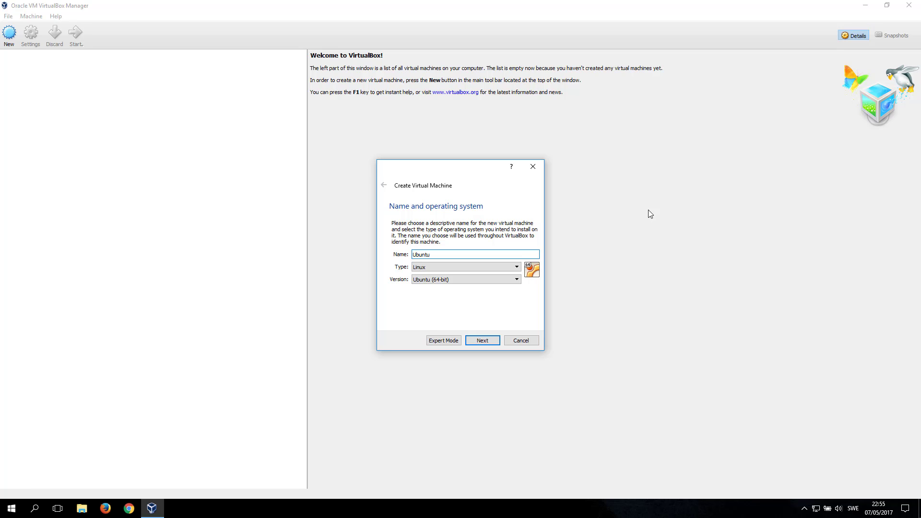
pyautogui.write('_1604_')
pyautogui.write('Rancher_Server')
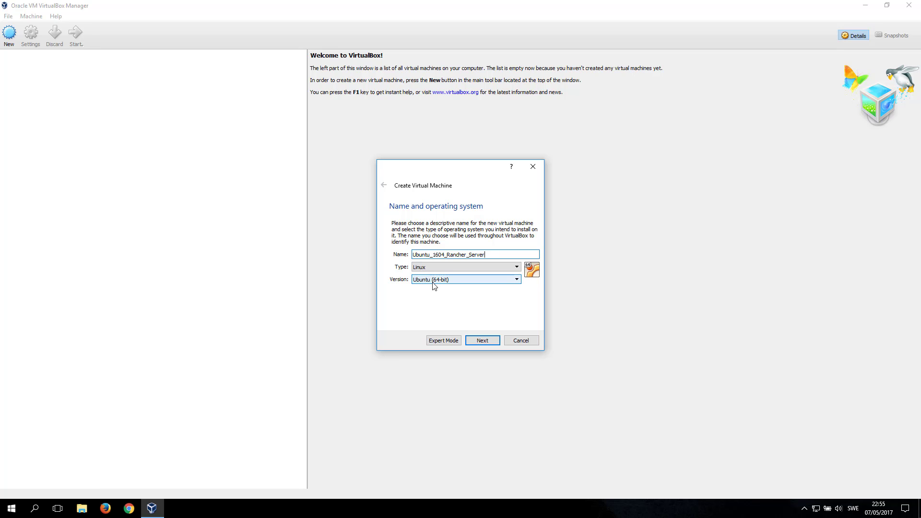
pyautogui.click(480, 279)
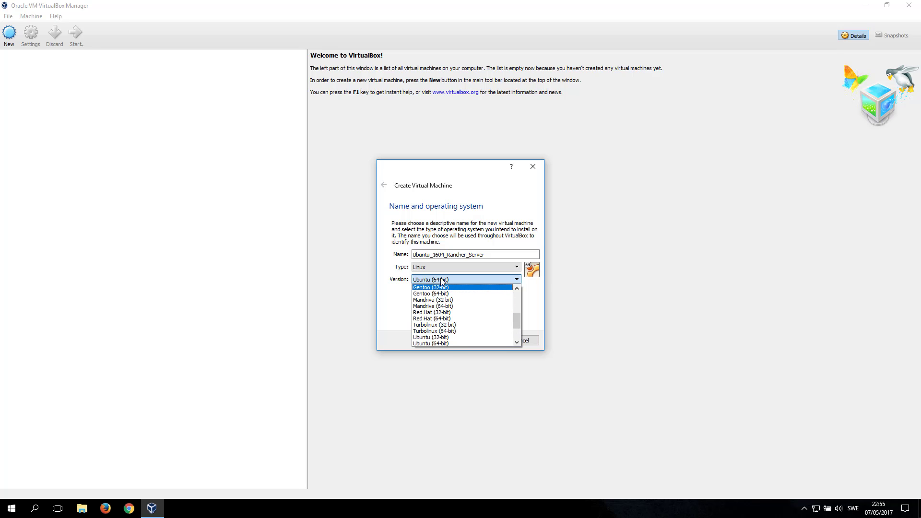
pyautogui.click(463, 279)
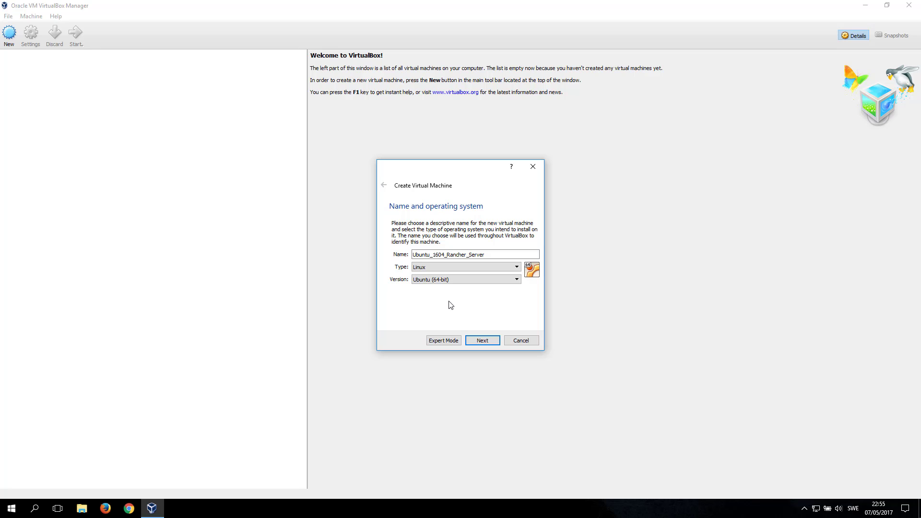
pyautogui.click(482, 340)
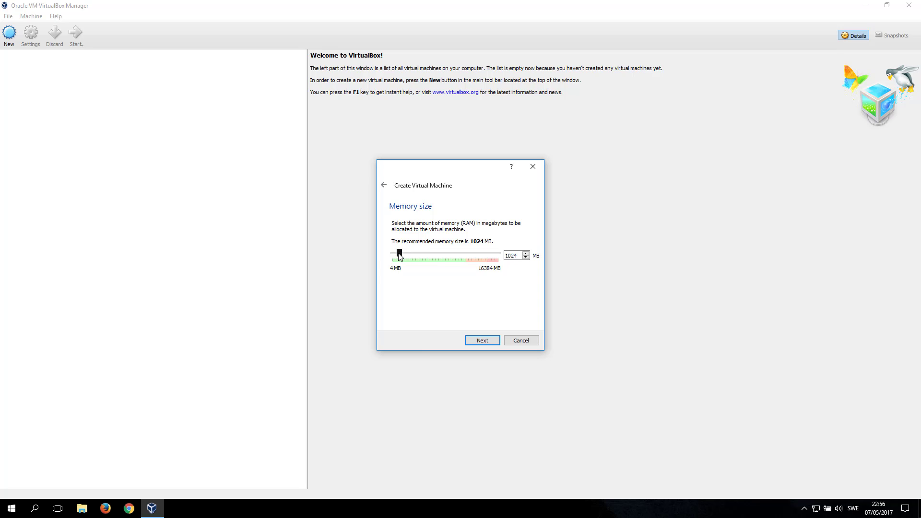
pyautogui.moveTo(399, 254); pyautogui.dragTo(404, 254)
pyautogui.click(483, 341)
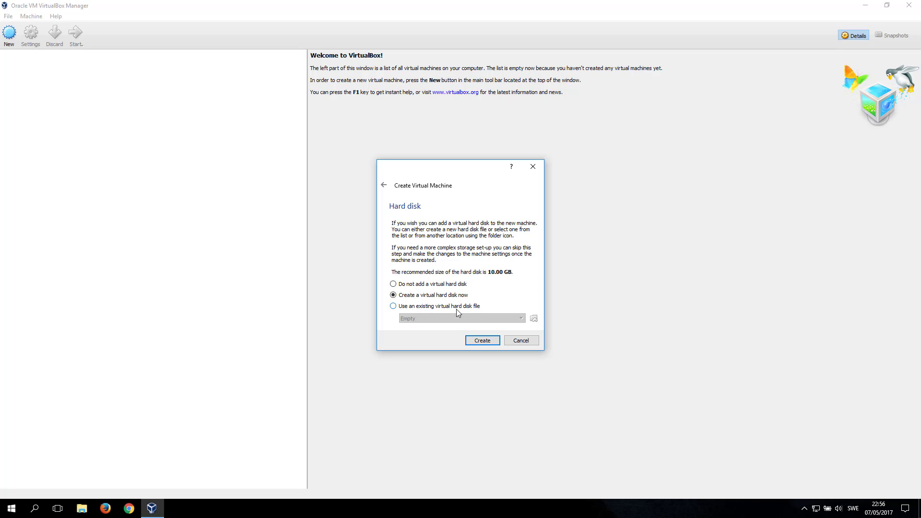
# Step: Create a new fixed-size VDI virtual hard disk of 10.00 GB named Ubuntu_1604_Rancher_Server for the machine
pyautogui.click(481, 341)
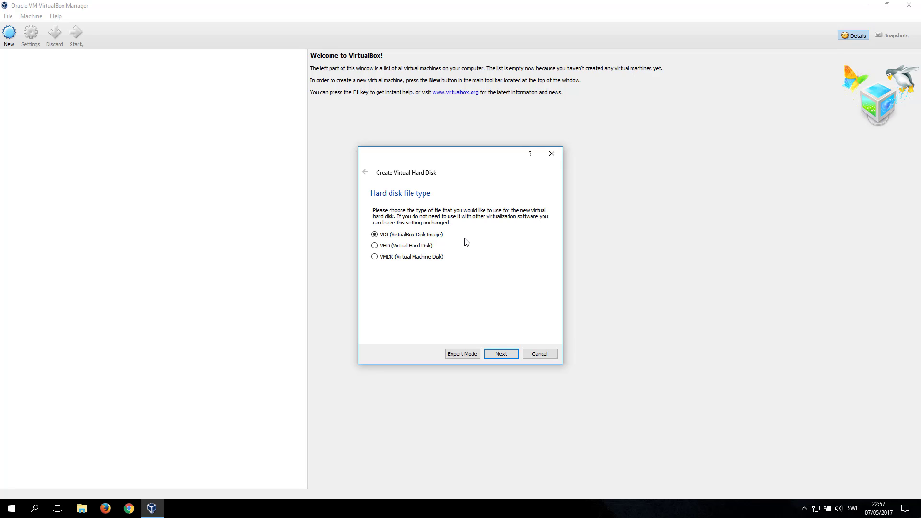
pyautogui.click(500, 355)
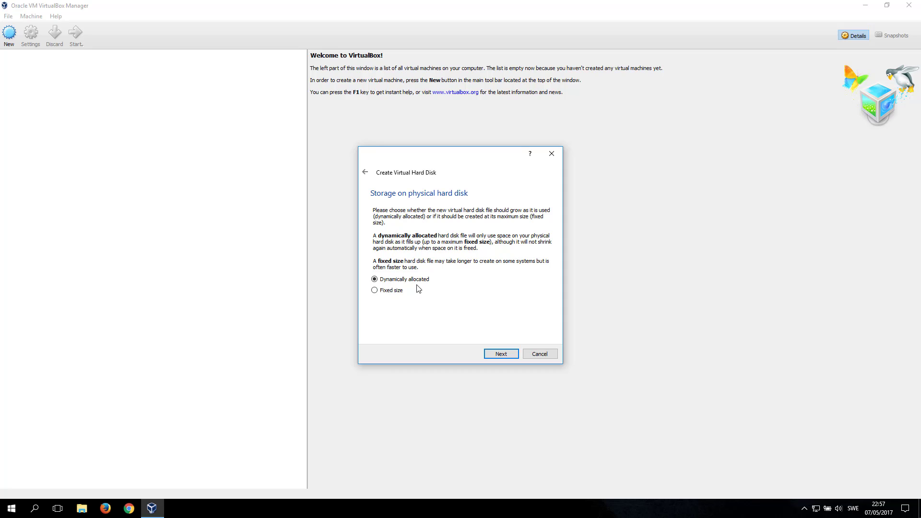
pyautogui.click(386, 290)
pyautogui.click(499, 354)
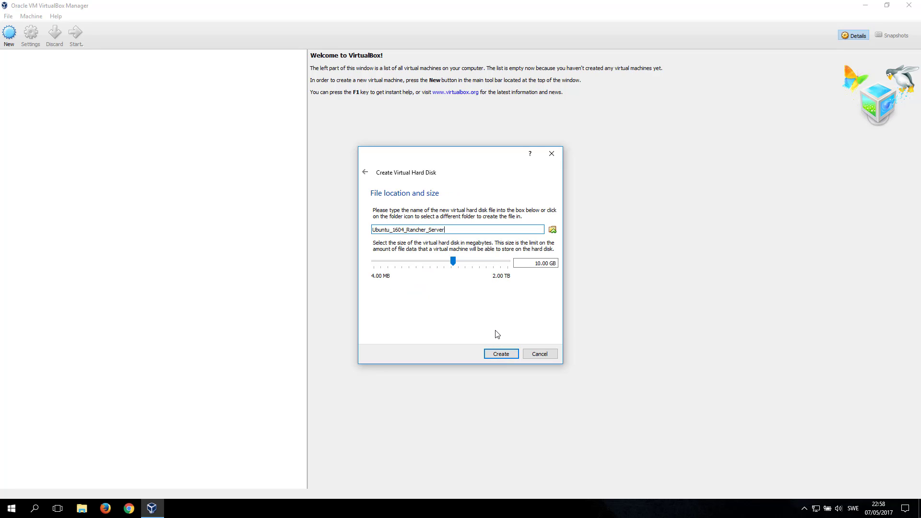
pyautogui.click(502, 354)
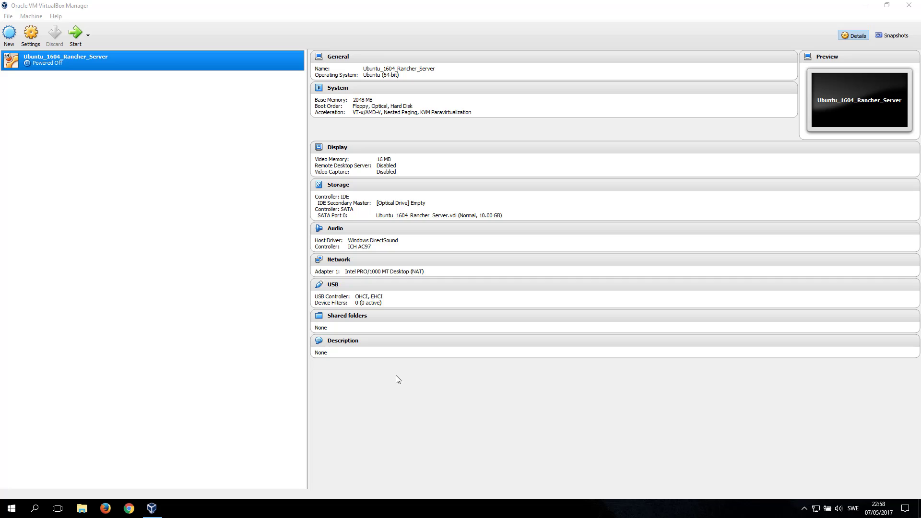
# Step: Enable the virtual machine's network Adapter 2 and attach it to the host-only adapter VirtualBox Host-Only Ethernet Adapter #2
pyautogui.rightClick(81, 65)
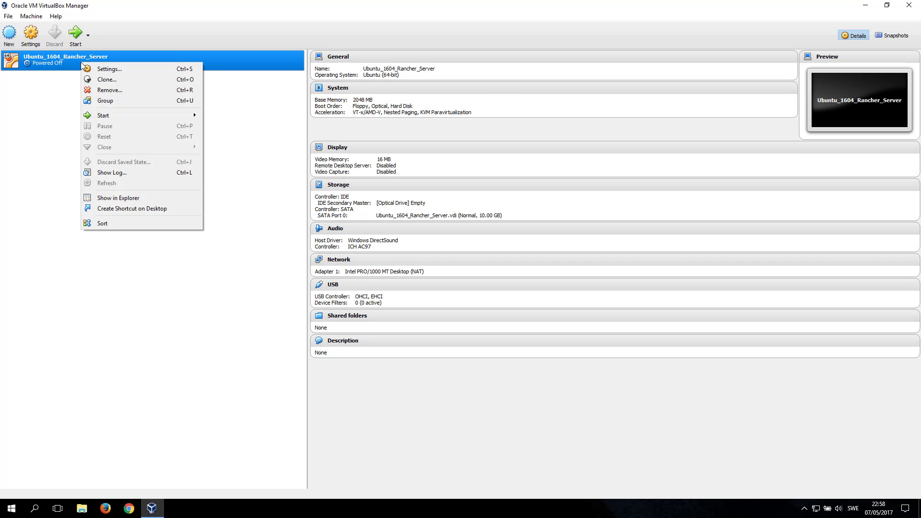
pyautogui.click(109, 70)
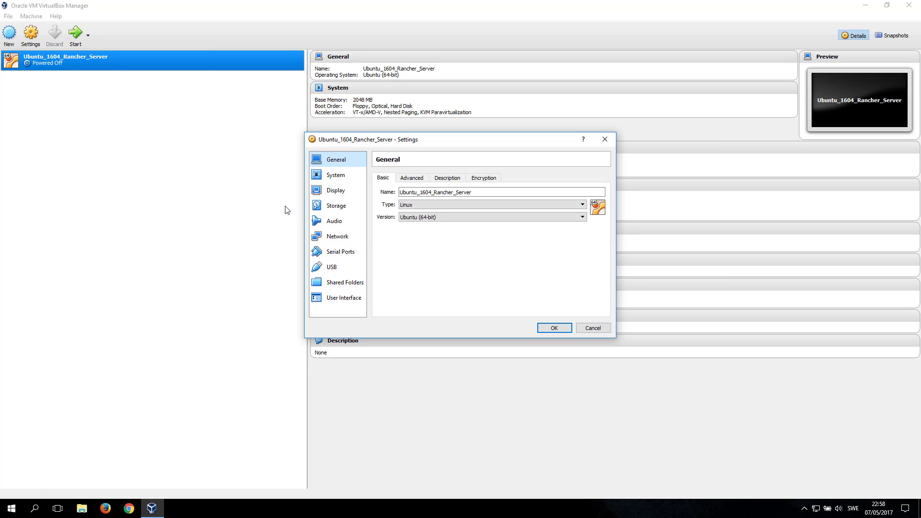
pyautogui.click(344, 237)
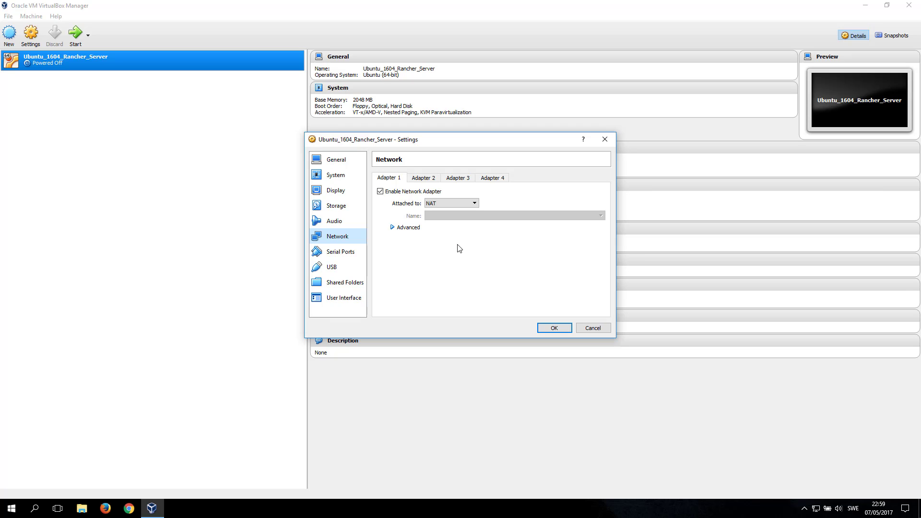
pyautogui.click(430, 179)
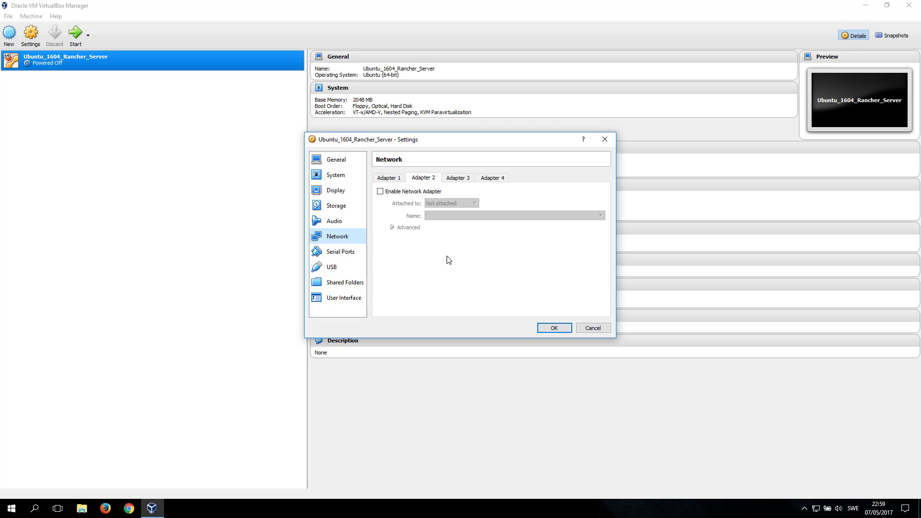
pyautogui.click(409, 191)
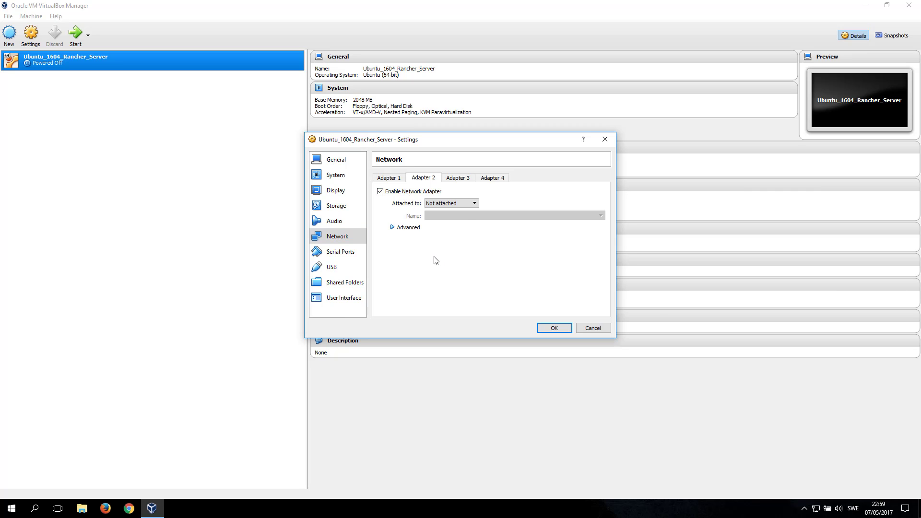
pyautogui.click(468, 205)
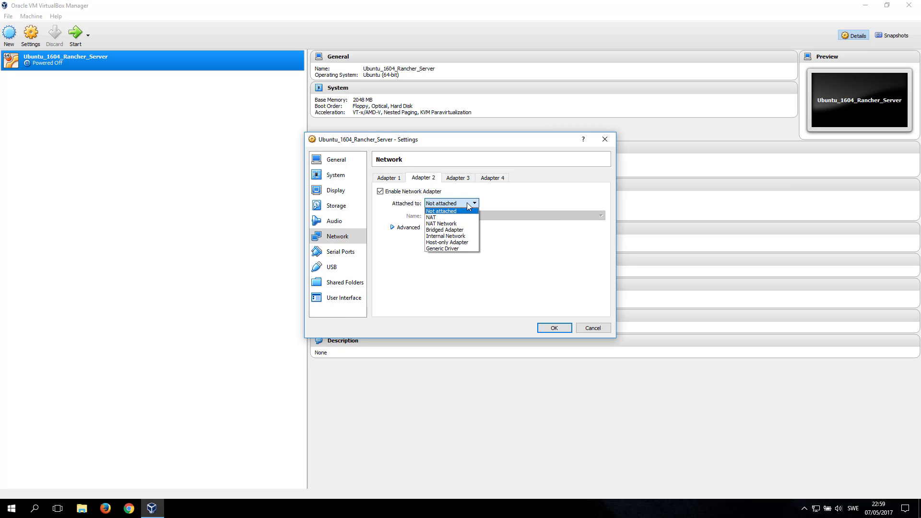
pyautogui.click(471, 242)
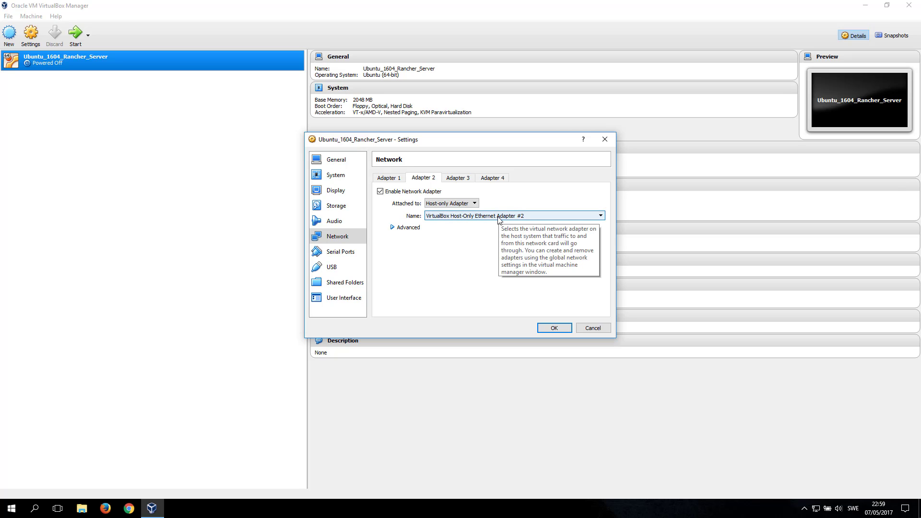
pyautogui.click(554, 329)
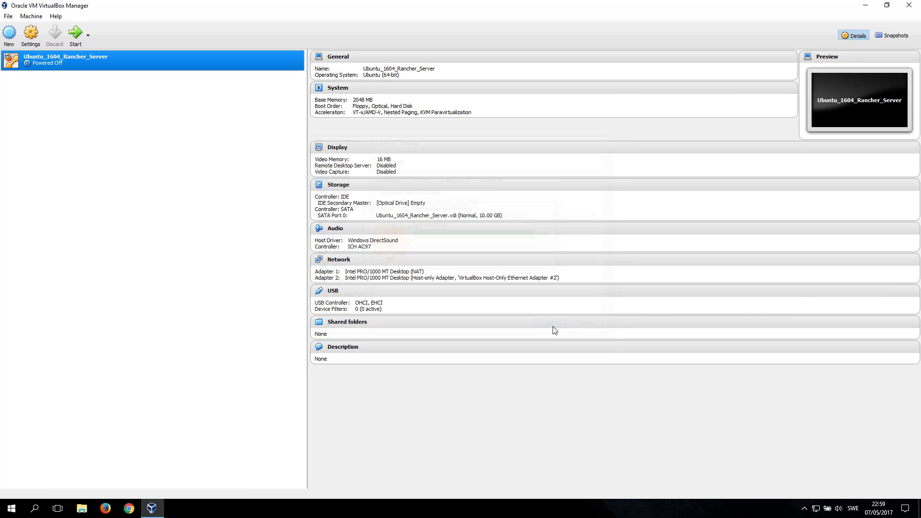